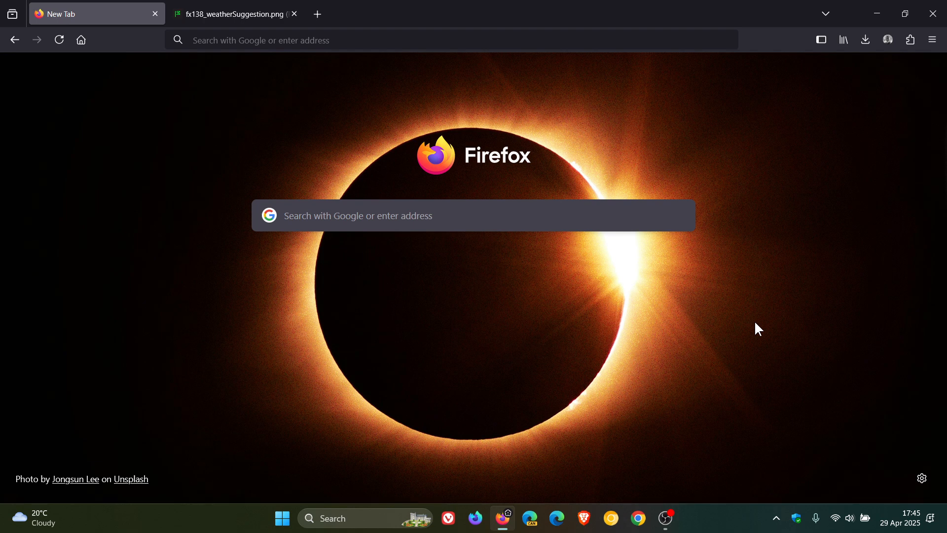
# Step: Check the installed Firefox version and update status in the About Mozilla Firefox window, and close it
pyautogui.click(933, 39)
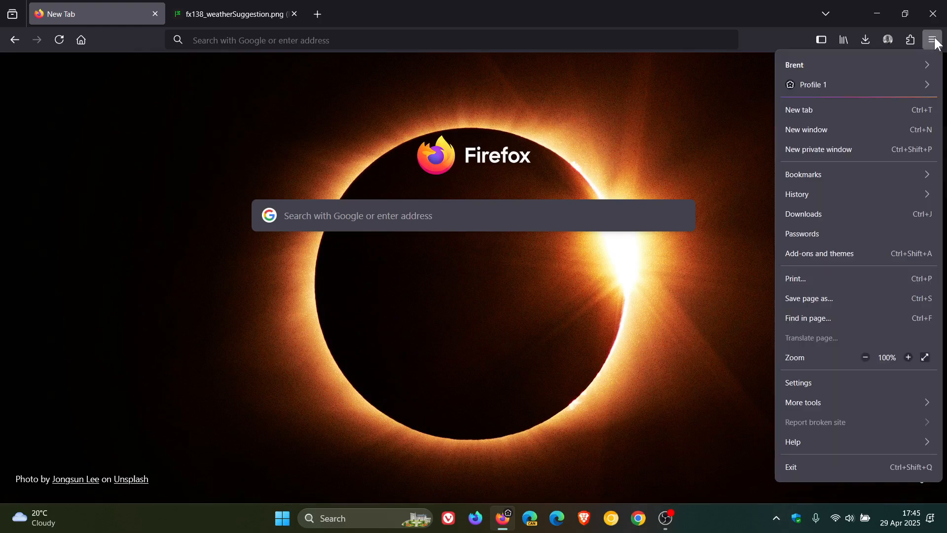
pyautogui.click(833, 441)
pyautogui.click(813, 207)
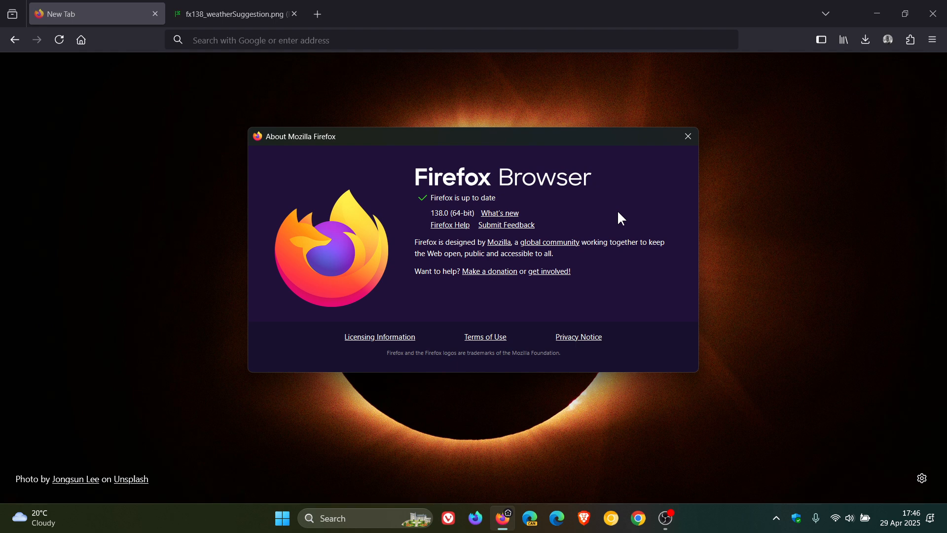
pyautogui.click(685, 139)
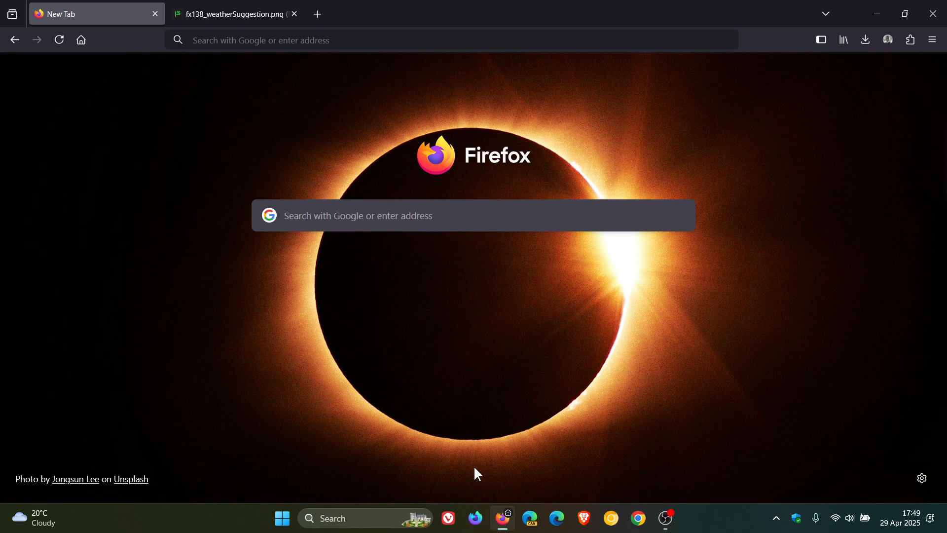
# Step: Switch to Firefox Nightly and view the editing options of the original profile, closing the page without changes
pyautogui.click(476, 518)
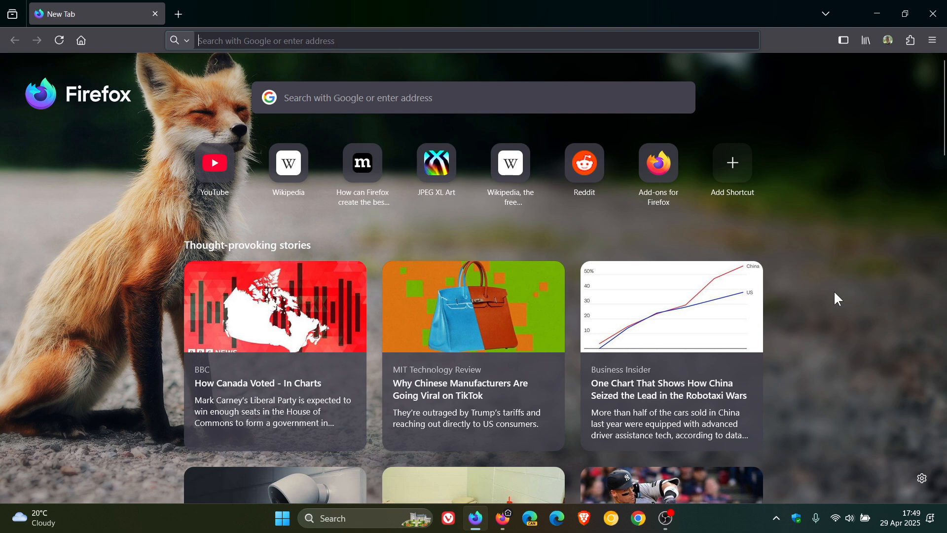
pyautogui.click(931, 41)
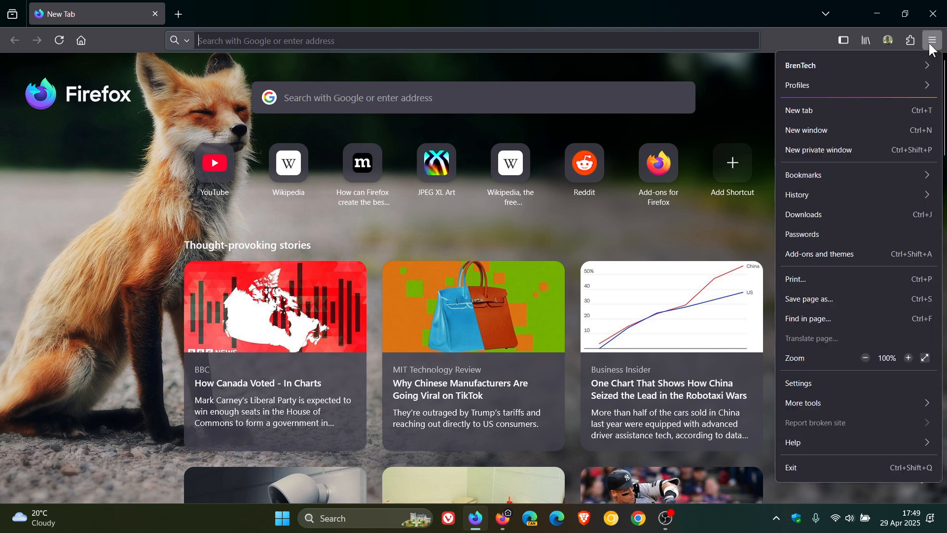
pyautogui.click(852, 87)
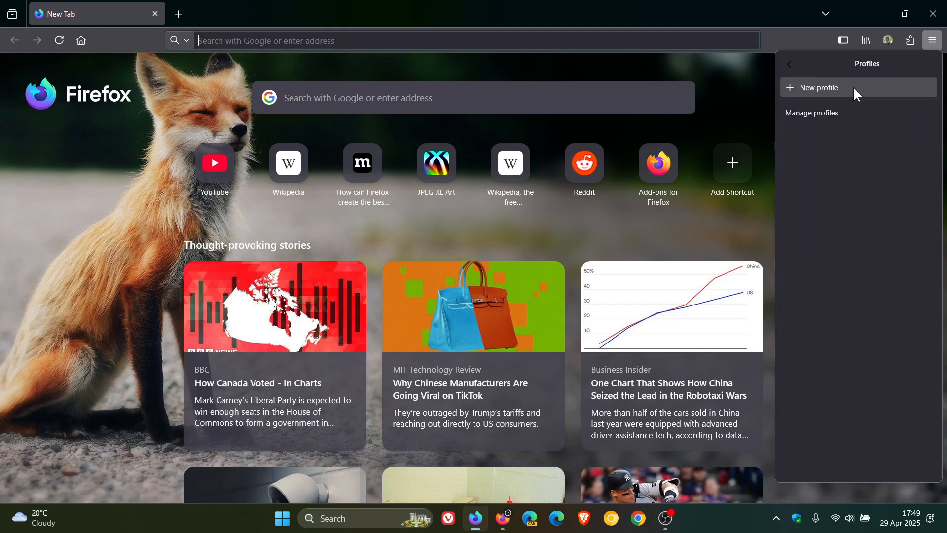
pyautogui.click(837, 107)
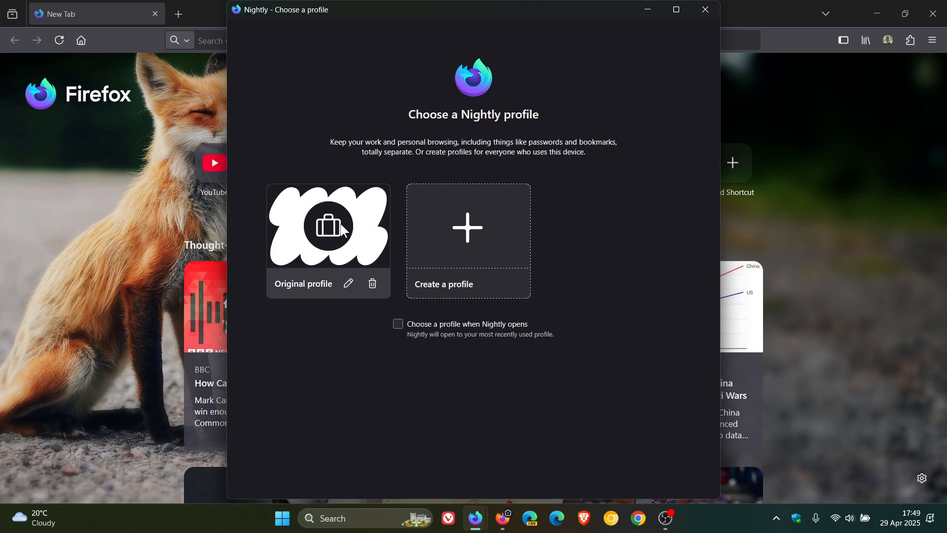
pyautogui.click(348, 282)
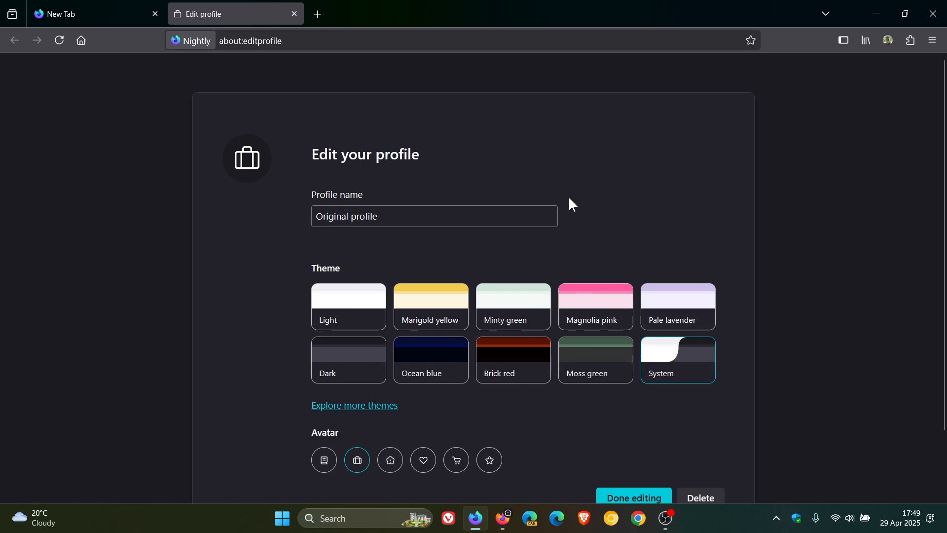
pyautogui.click(294, 14)
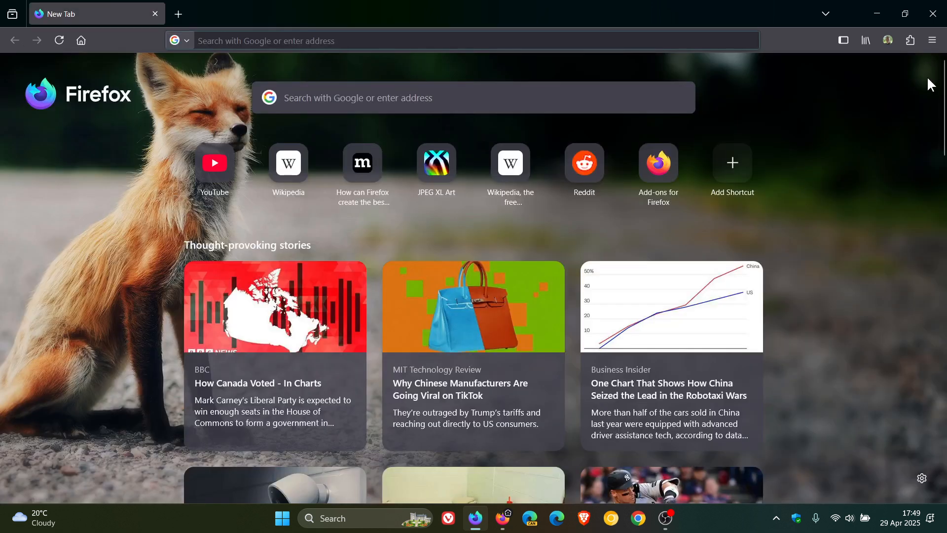
# Step: Create a new Nightly profile from the profile management window and maximize the new profile's browser window
pyautogui.click(932, 41)
pyautogui.click(857, 87)
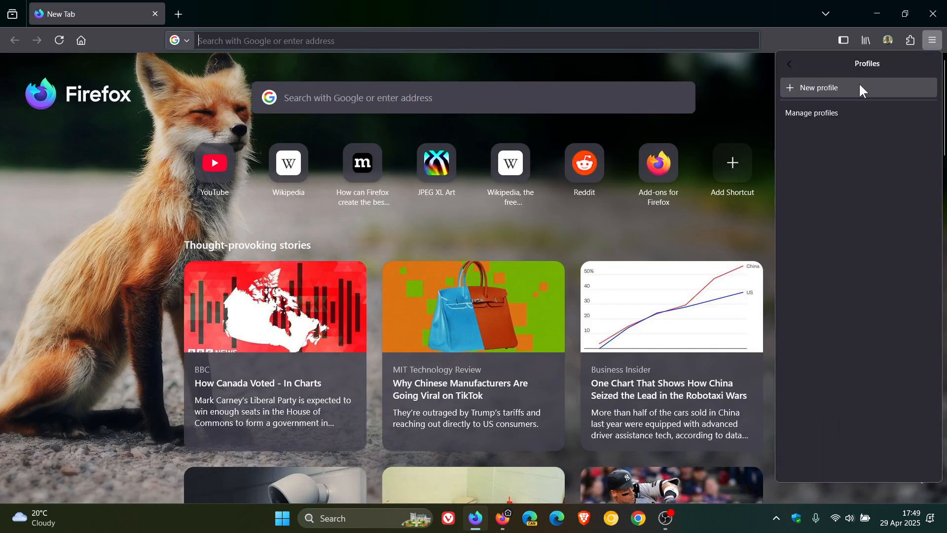
pyautogui.click(838, 113)
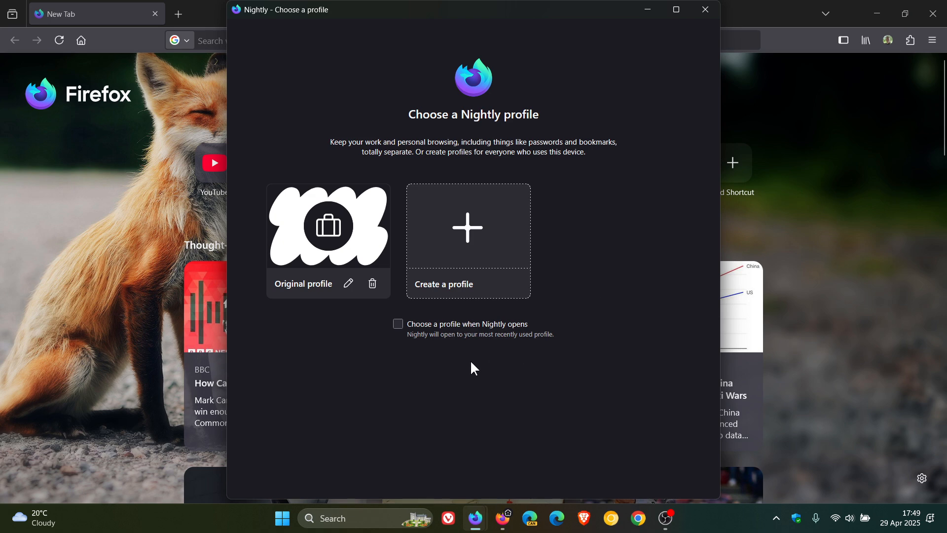
pyautogui.click(460, 232)
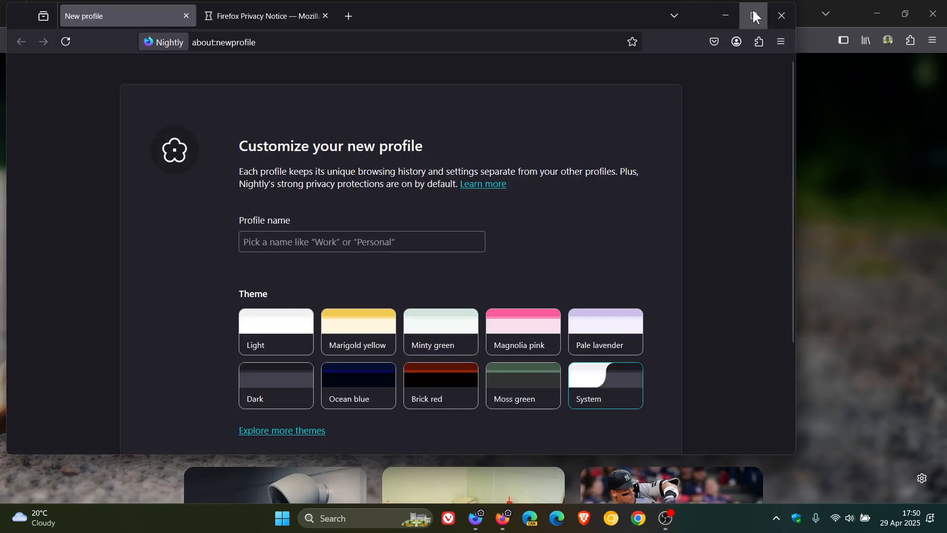
pyautogui.click(754, 12)
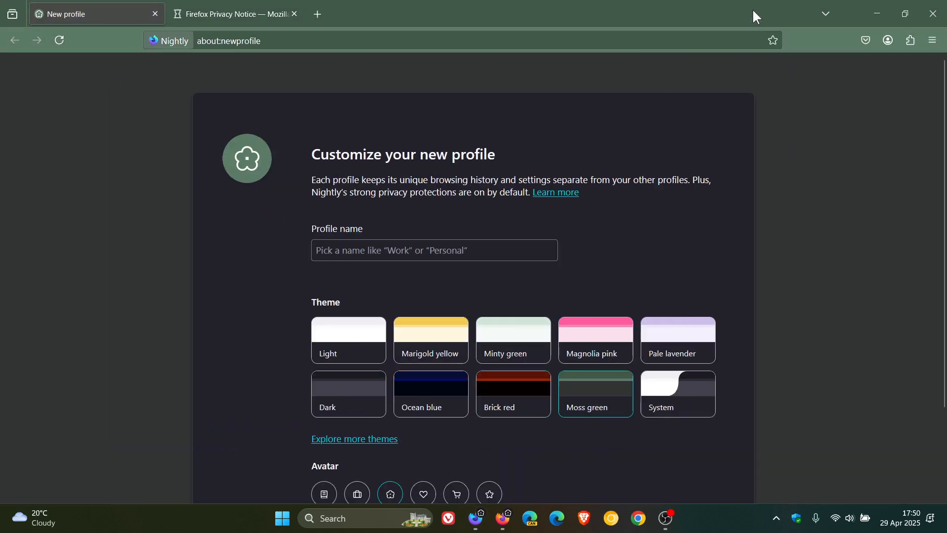
# Step: Name the new profile "test", give it the Ocean blue theme and the briefcase avatar, and finish editing
pyautogui.click(437, 252)
pyautogui.write('test')
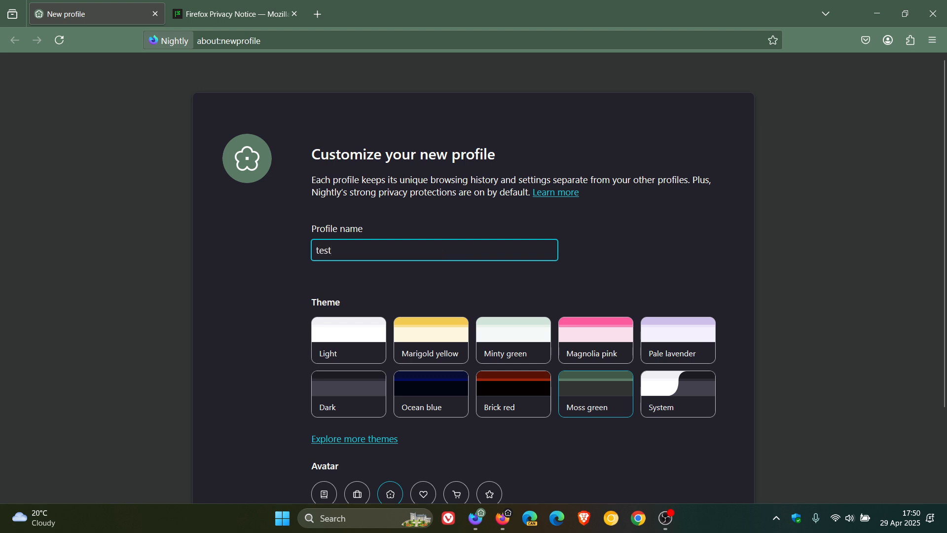
pyautogui.click(418, 390)
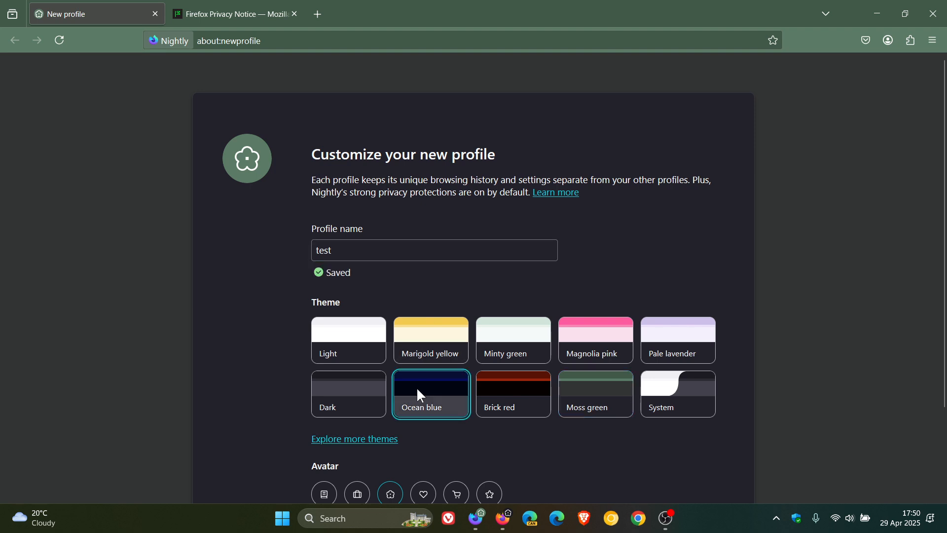
pyautogui.scroll(-2, 440, 376)
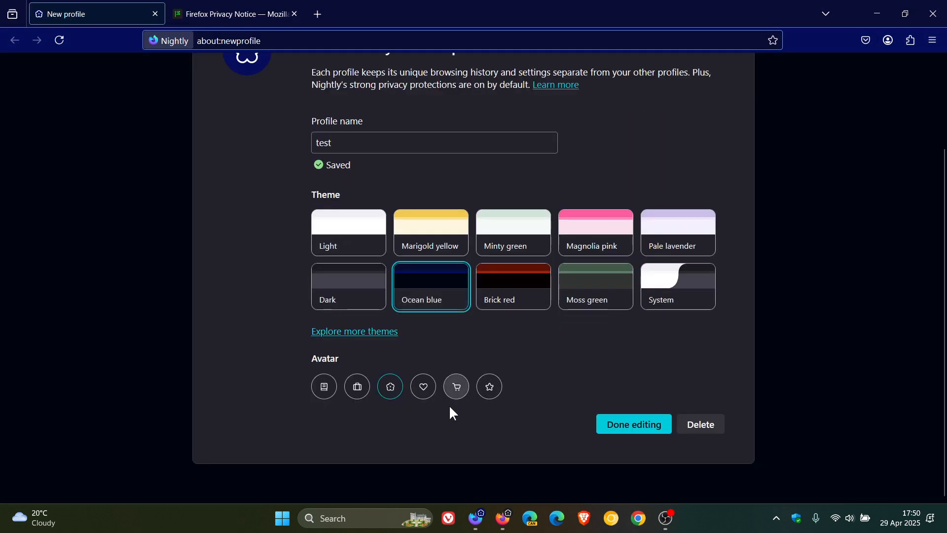
pyautogui.click(353, 395)
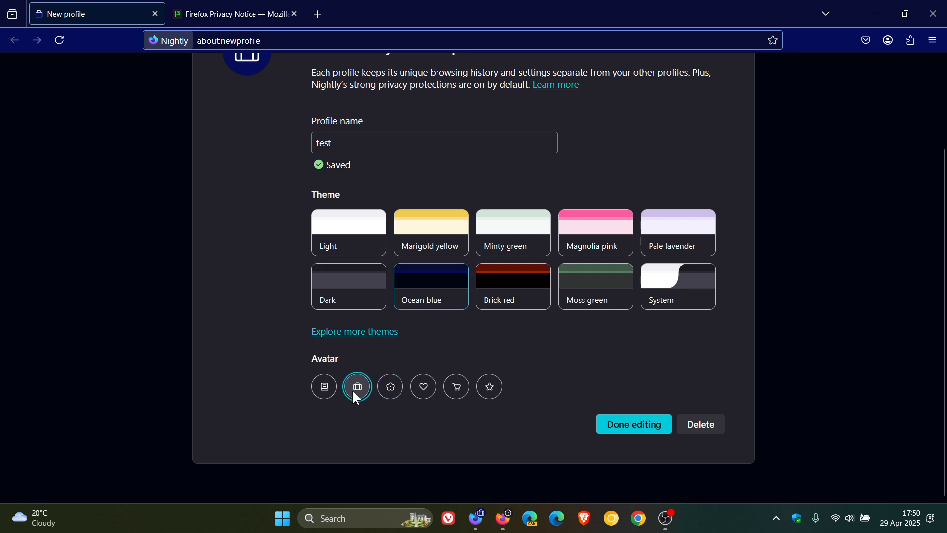
pyautogui.click(615, 425)
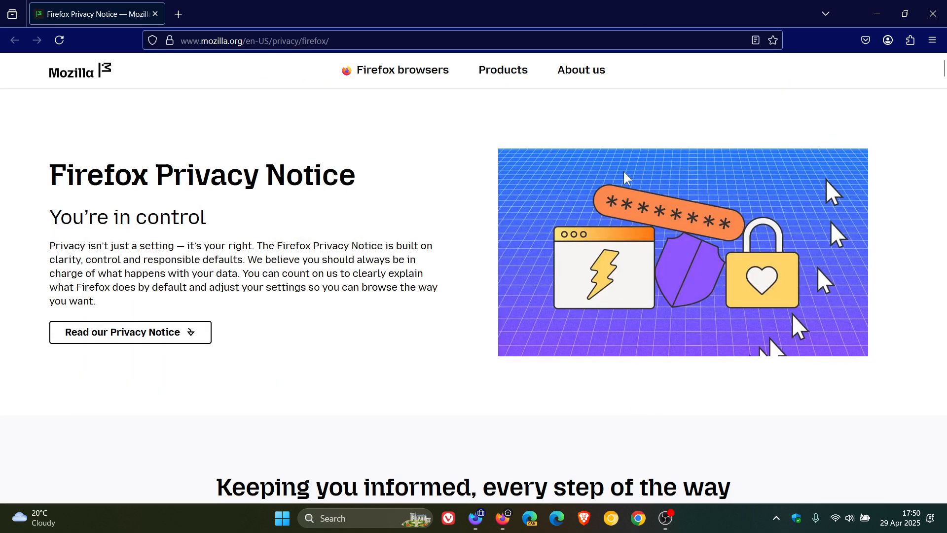
# Step: Close and relaunch Firefox Nightly in the test profile, declining the default-browser offer and dismissing the previous-tabs notice
pyautogui.click(471, 522)
pyautogui.click(473, 522)
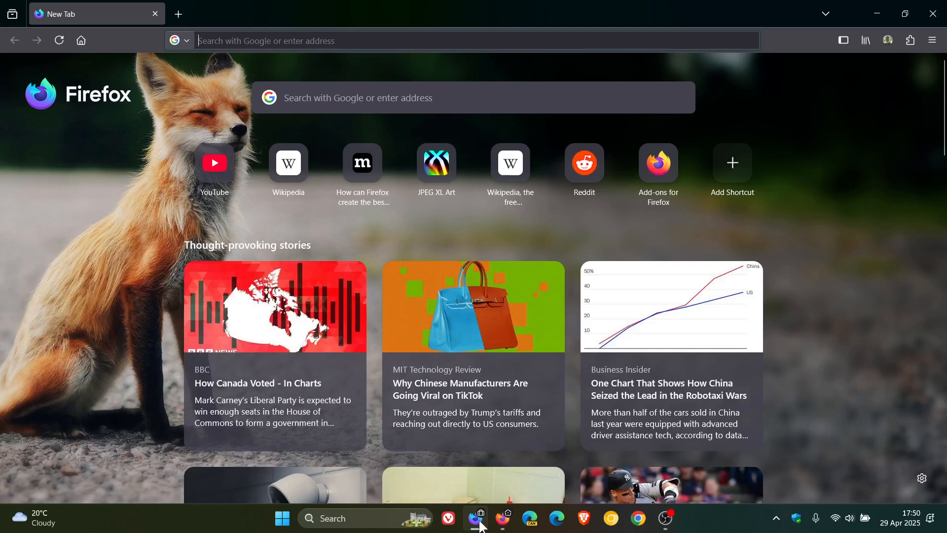
pyautogui.click(933, 14)
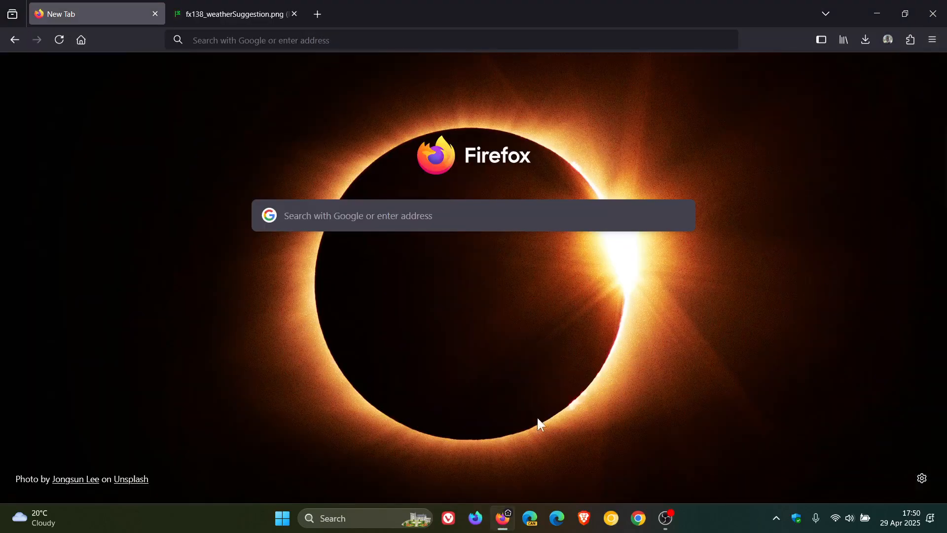
pyautogui.click(477, 526)
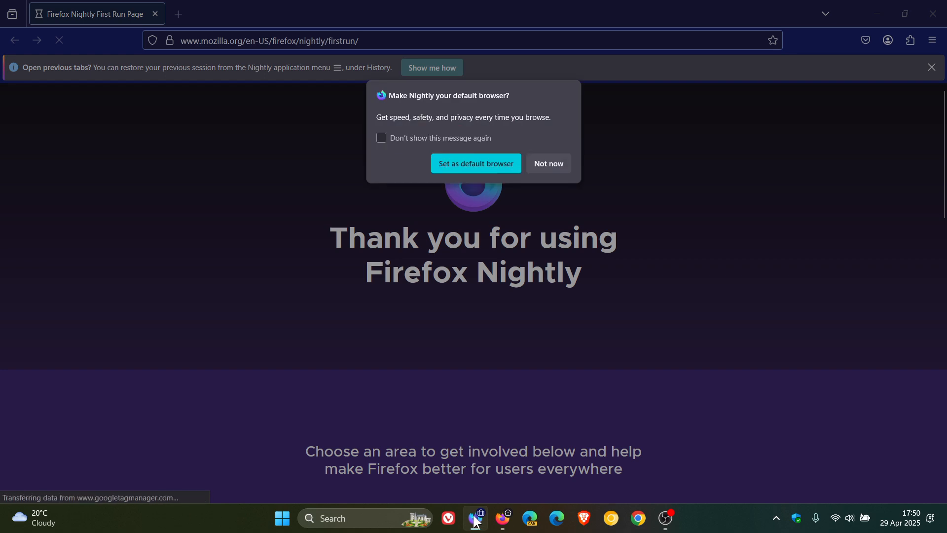
pyautogui.click(551, 164)
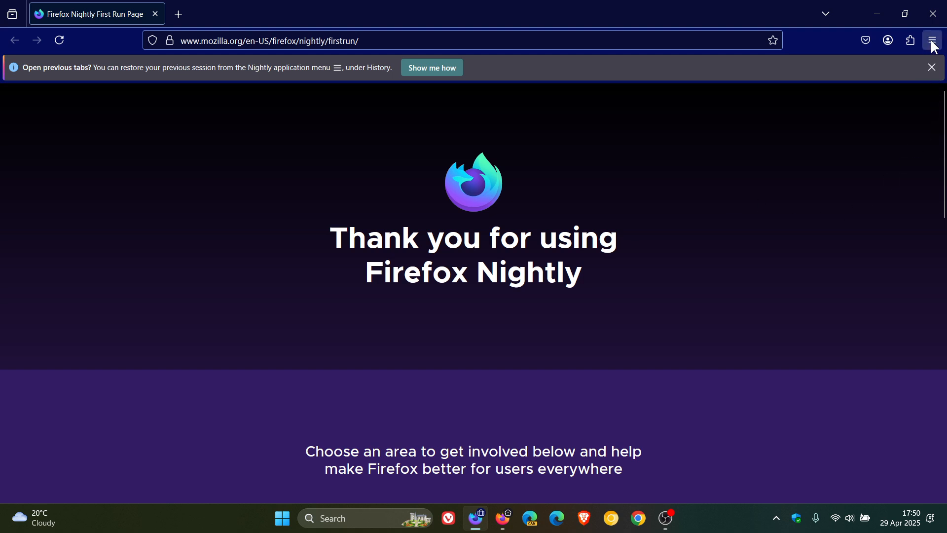
pyautogui.click(931, 68)
# Step: Open the profile management window from the test profile and launch the original profile
pyautogui.click(932, 40)
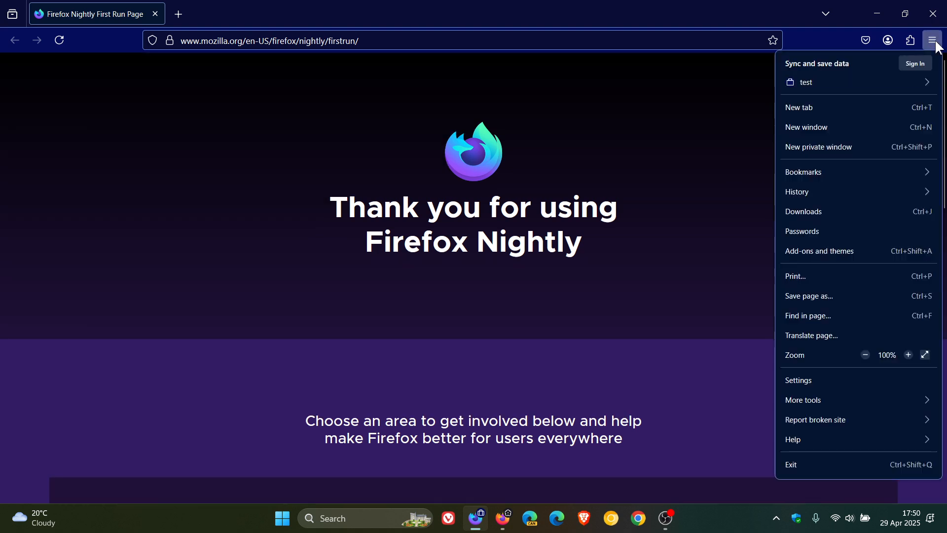
pyautogui.click(876, 90)
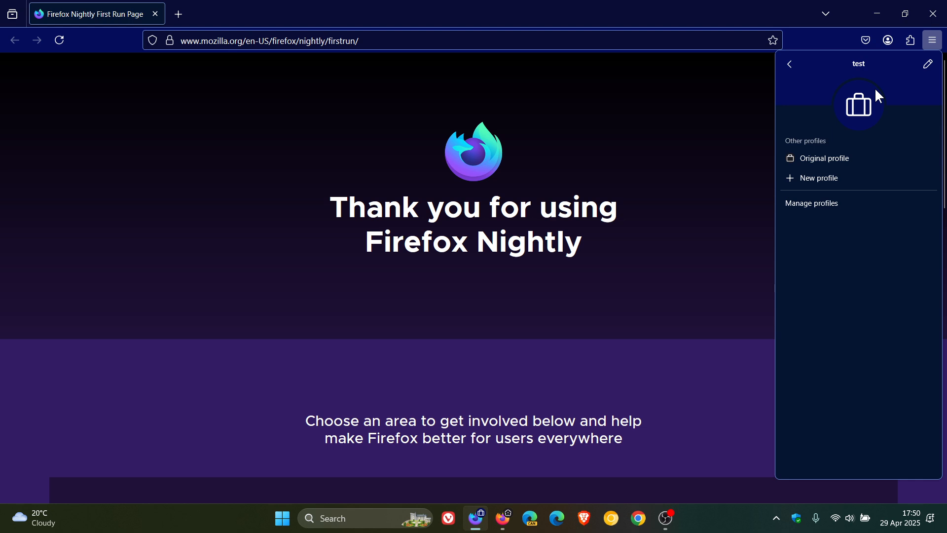
pyautogui.click(828, 206)
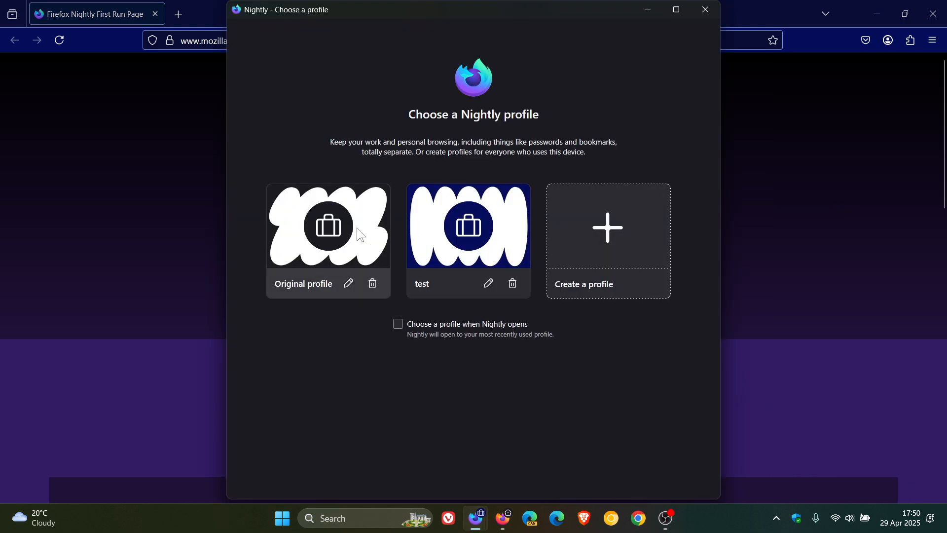
pyautogui.click(303, 222)
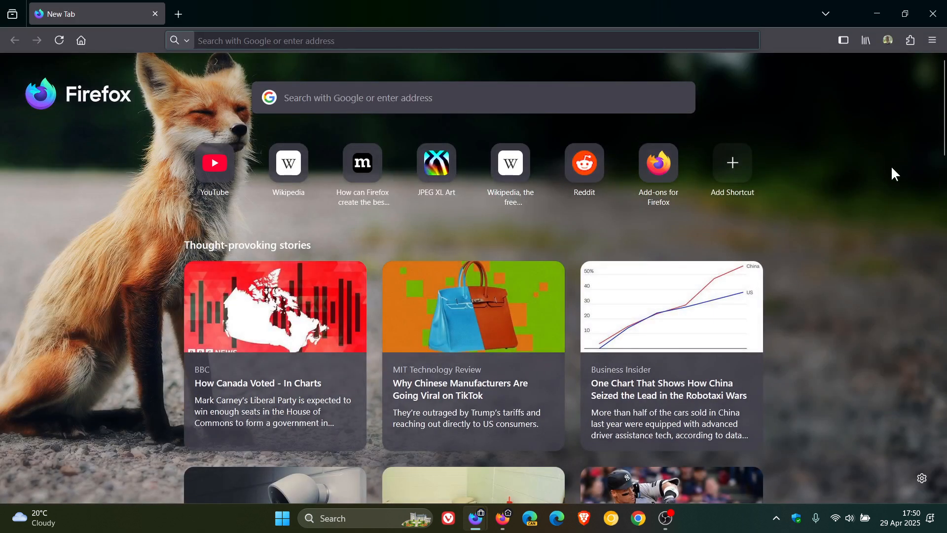
# Step: Delete the test profile through profile management, confirm the deletion, and close the original profile's Nightly window
pyautogui.click(932, 44)
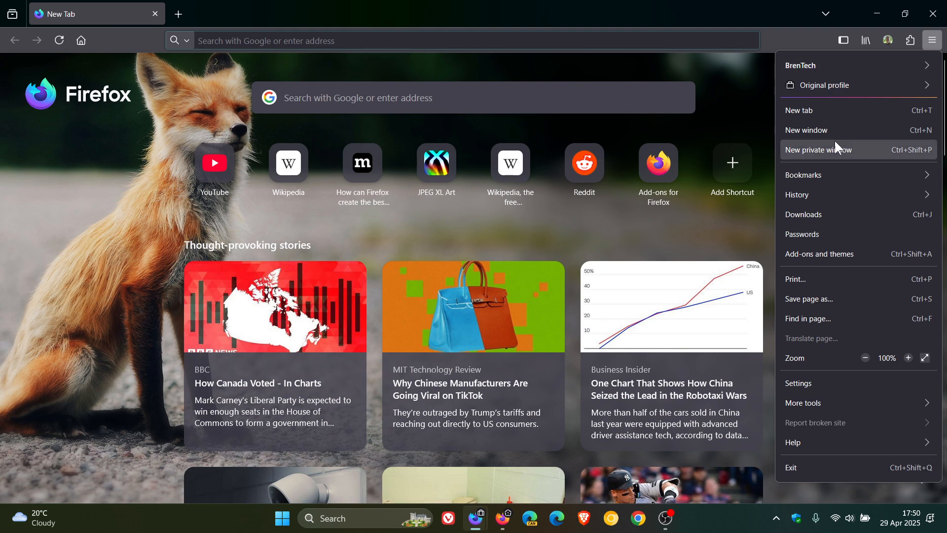
pyautogui.click(836, 83)
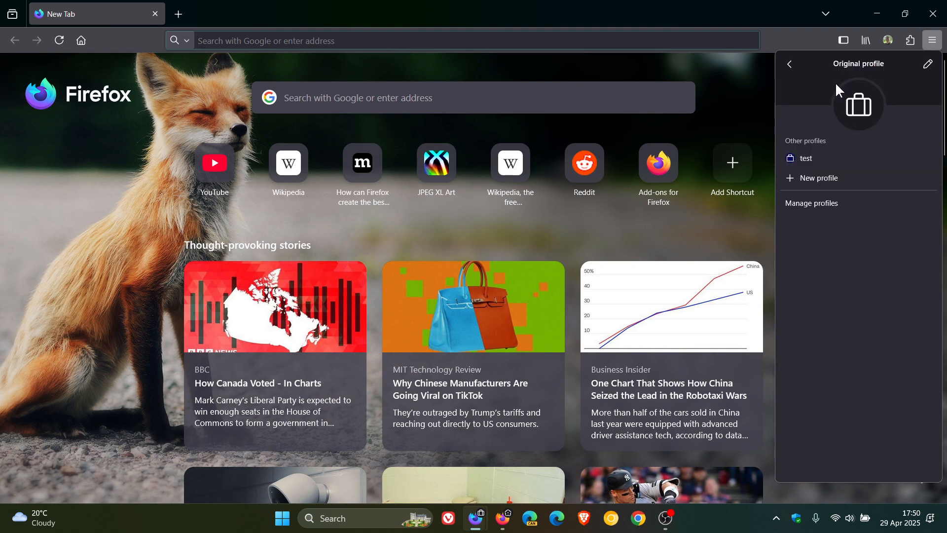
pyautogui.click(810, 202)
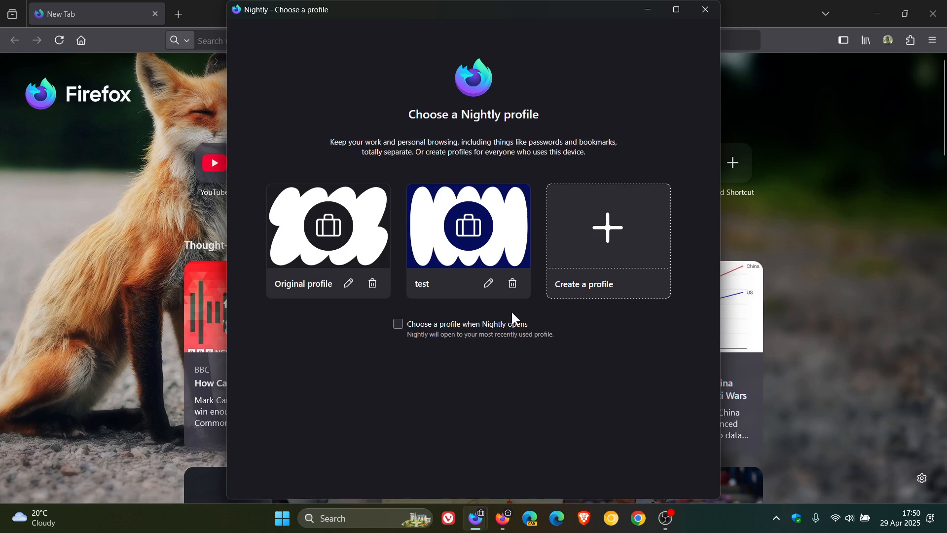
pyautogui.click(512, 285)
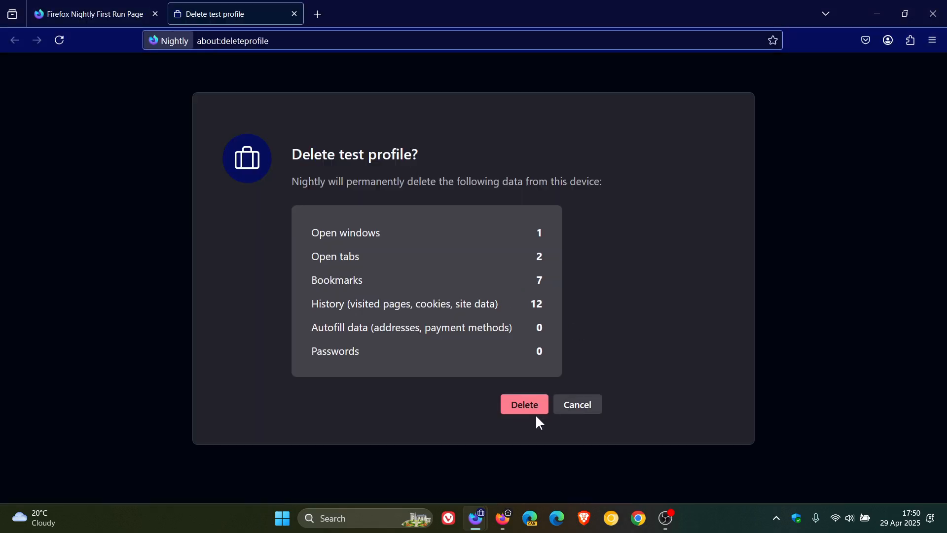
pyautogui.click(524, 404)
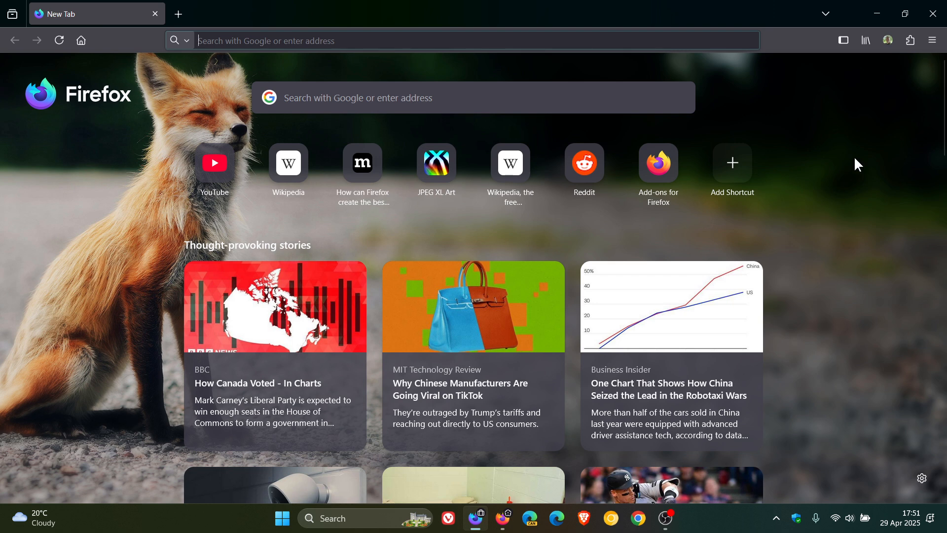
pyautogui.click(934, 14)
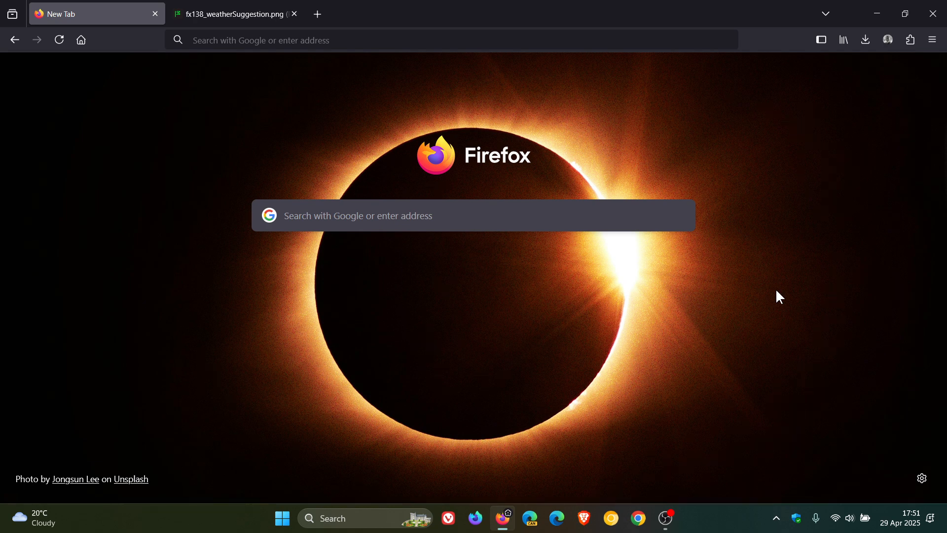
# Step: Examine the fx138_weatherSuggestion.png image of address bar weather suggestions at a larger size and return to the New Tab page
pyautogui.click(242, 13)
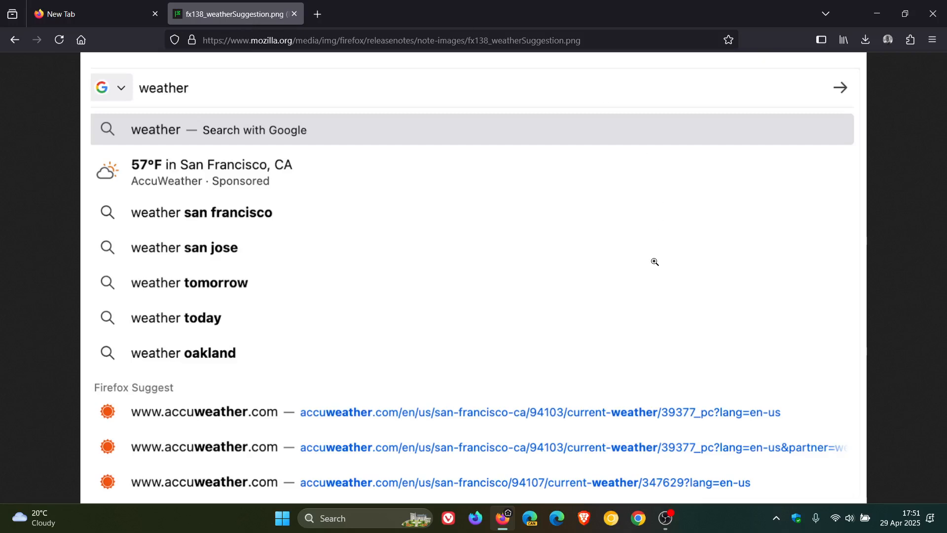
pyautogui.click(190, 204)
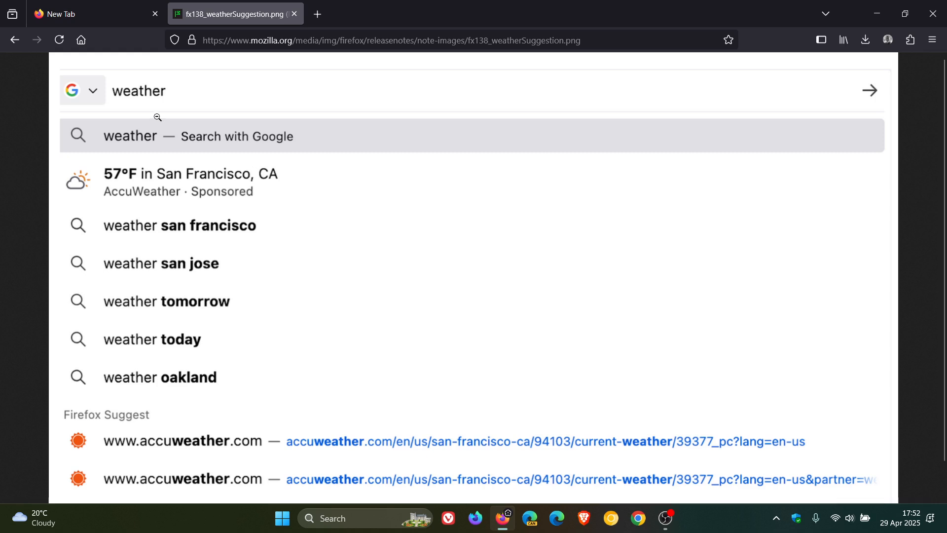
pyautogui.click(58, 19)
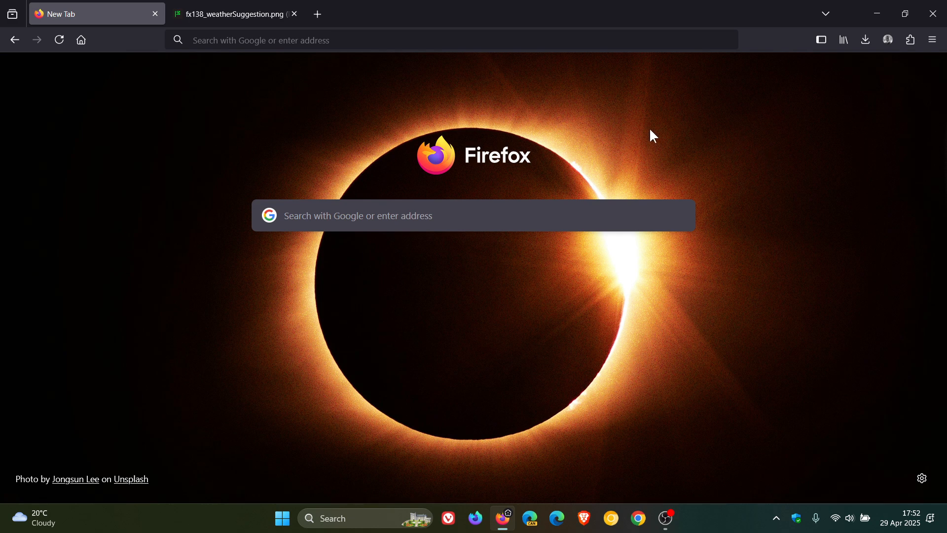
# Step: Examine the appearance of the New Tab page's and image tab's context menus and compare it with the main application menu
pyautogui.rightClick(585, 109)
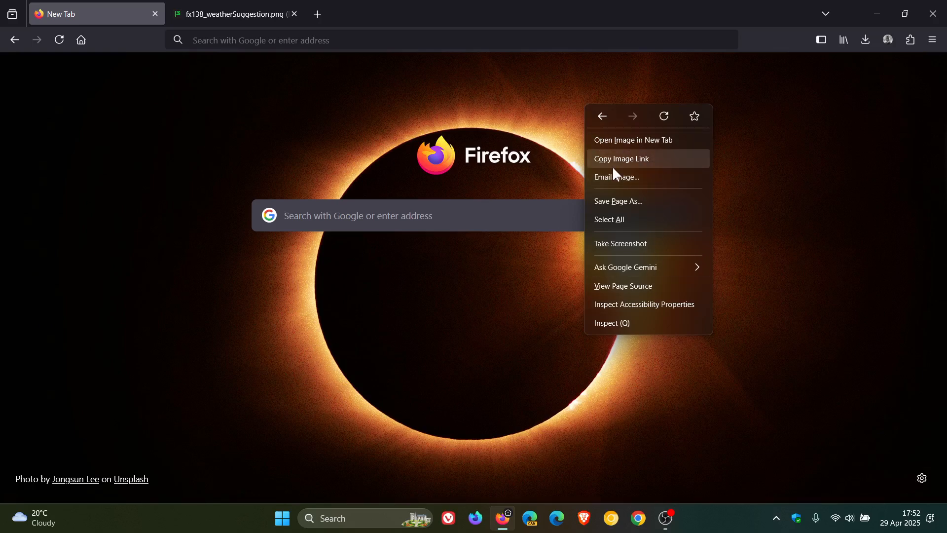
pyautogui.rightClick(322, 159)
pyautogui.rightClick(286, 108)
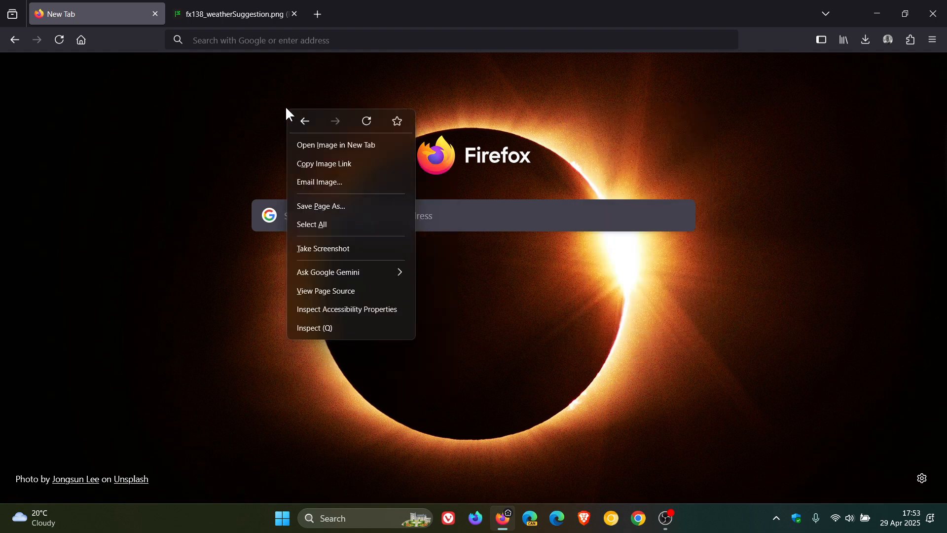
pyautogui.rightClick(247, 19)
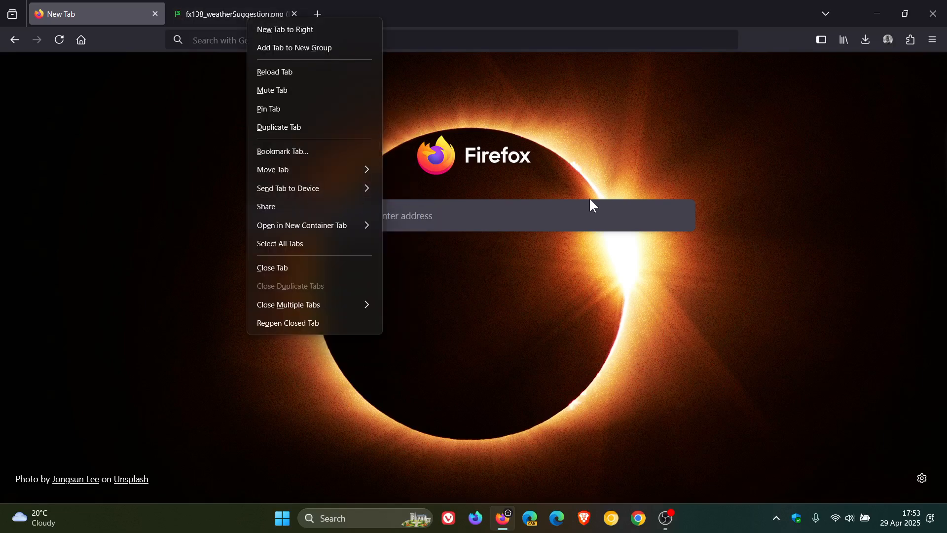
pyautogui.click(776, 223)
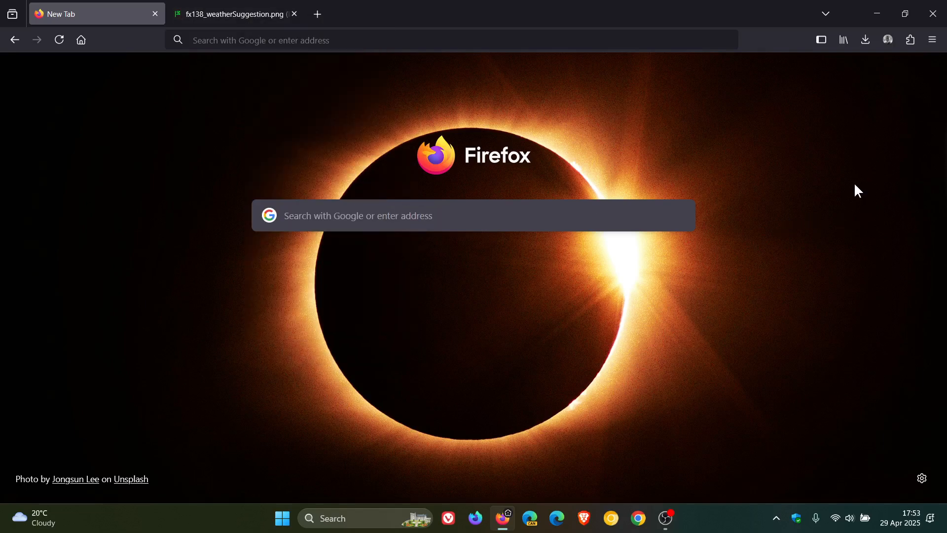
pyautogui.click(932, 41)
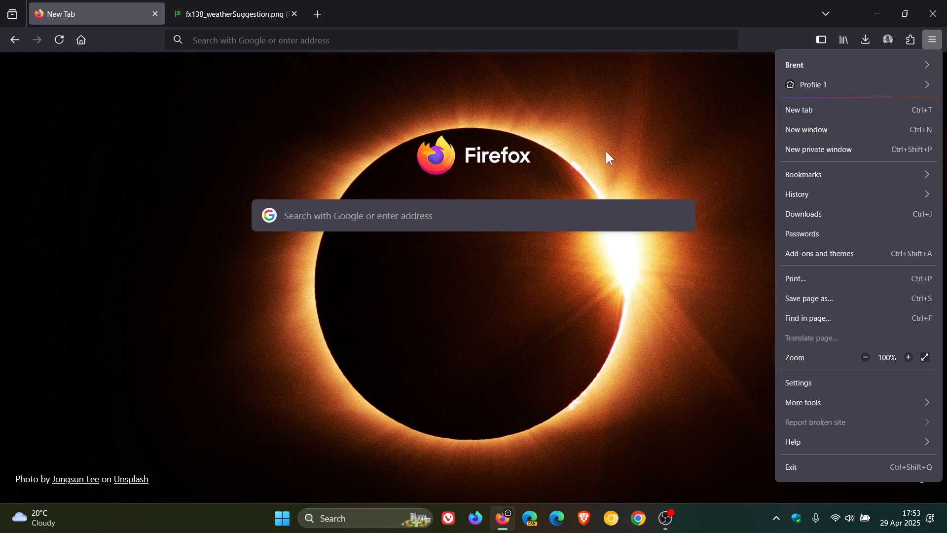
pyautogui.click(586, 149)
pyautogui.rightClick(586, 149)
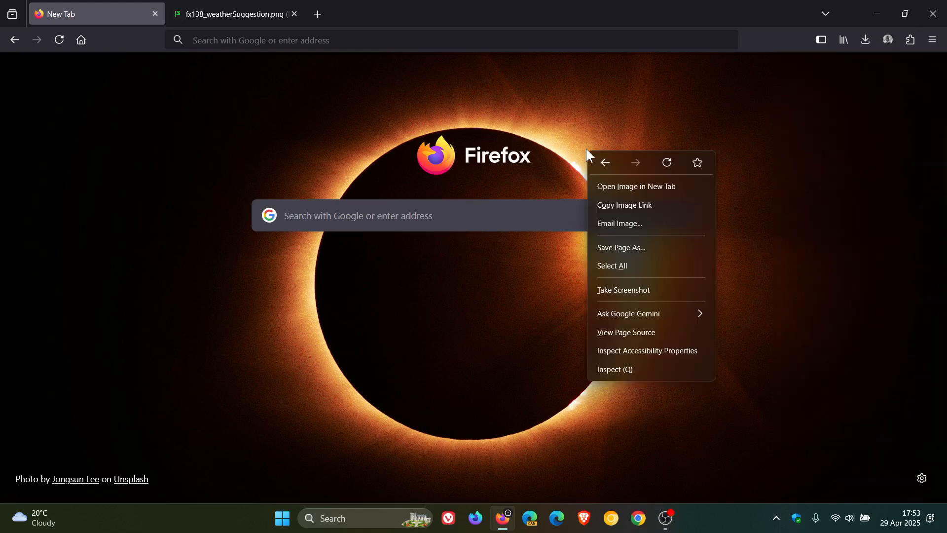
pyautogui.click(784, 191)
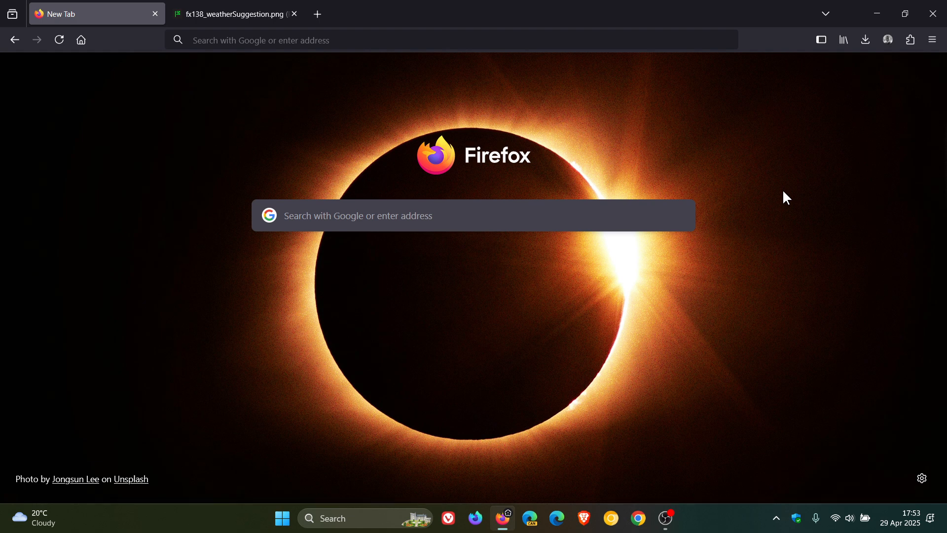
# Step: Open a new tab, add it to a new unnamed blue tab group, and move the group ahead of all other tabs
pyautogui.click(318, 15)
pyautogui.rightClick(378, 14)
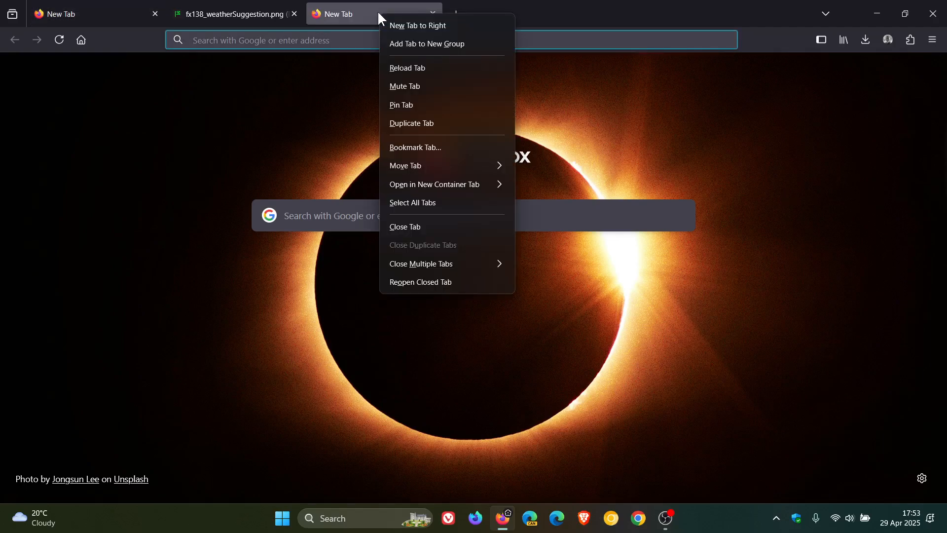
pyautogui.click(428, 45)
pyautogui.click(531, 73)
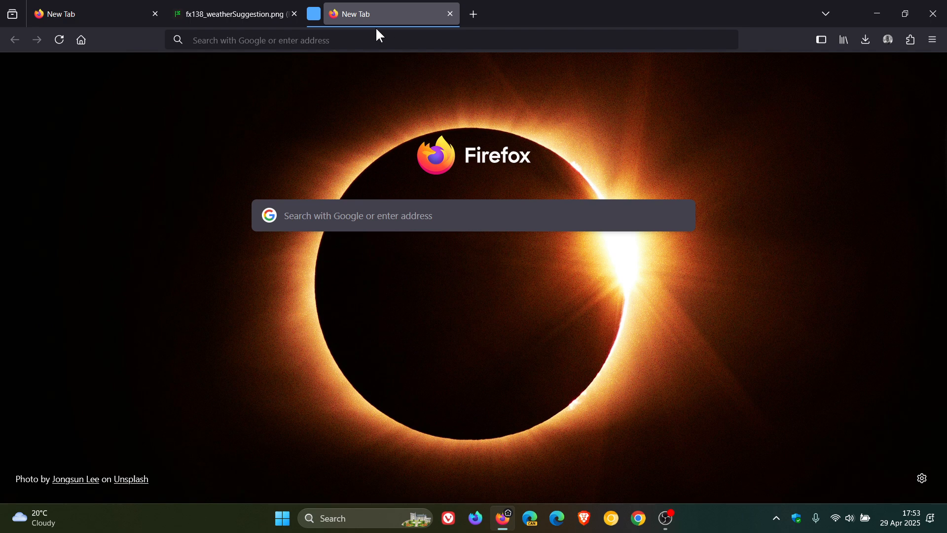
pyautogui.moveTo(313, 14); pyautogui.dragTo(50, 18)
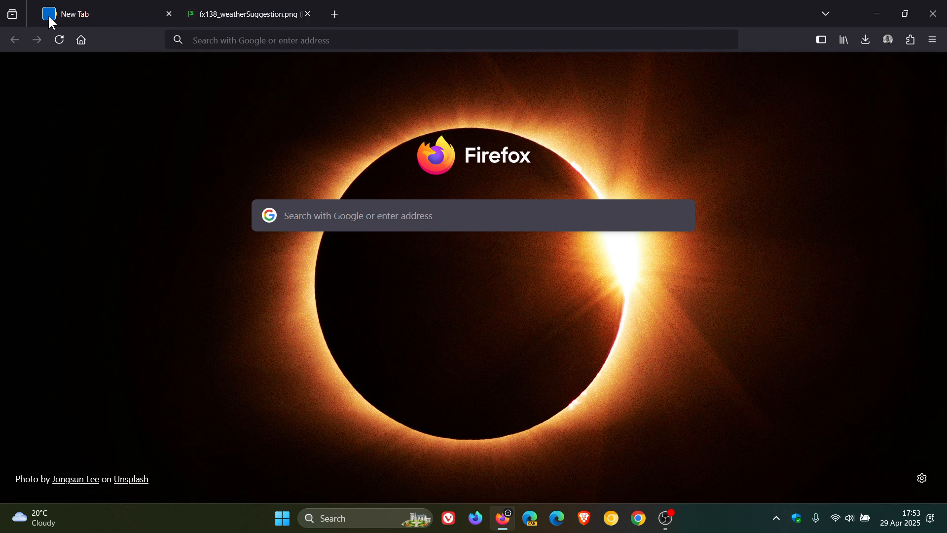
pyautogui.click(39, 18)
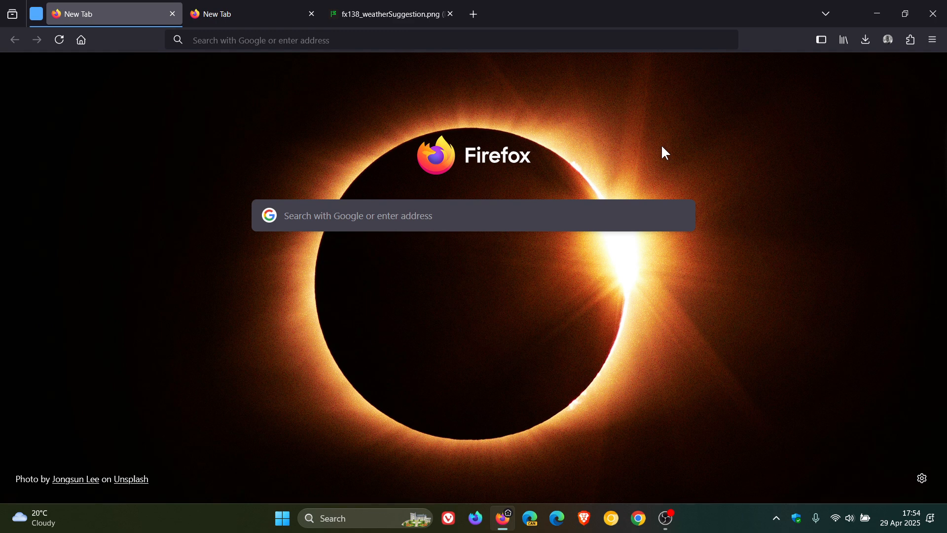
# Step: Open the browser settings in the grouped tab and examine the Contrast Control options under Language and Appearance
pyautogui.click(933, 39)
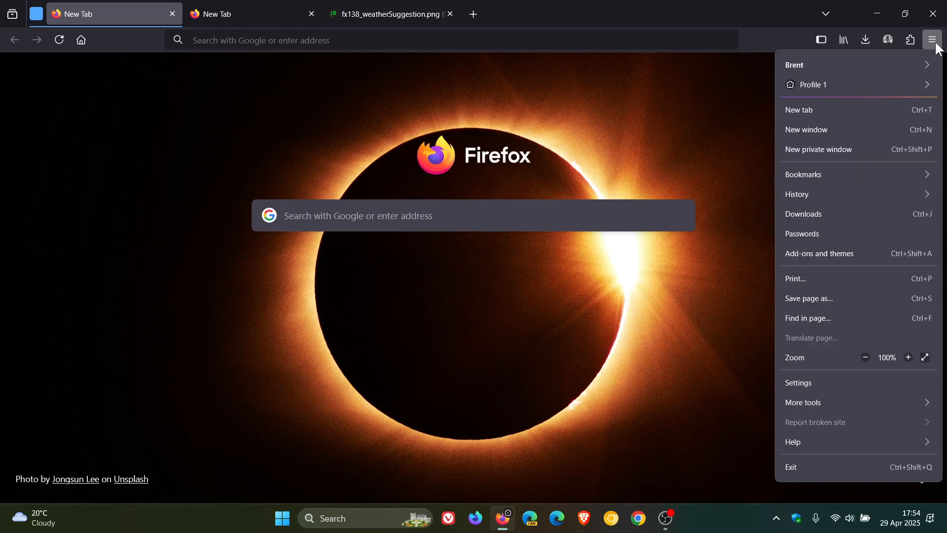
pyautogui.click(842, 381)
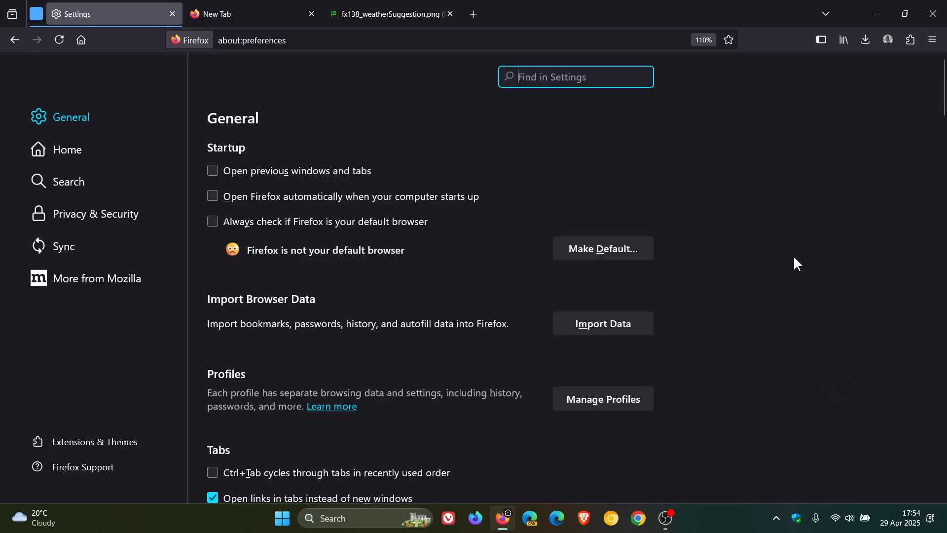
pyautogui.scroll(-10, 793, 256)
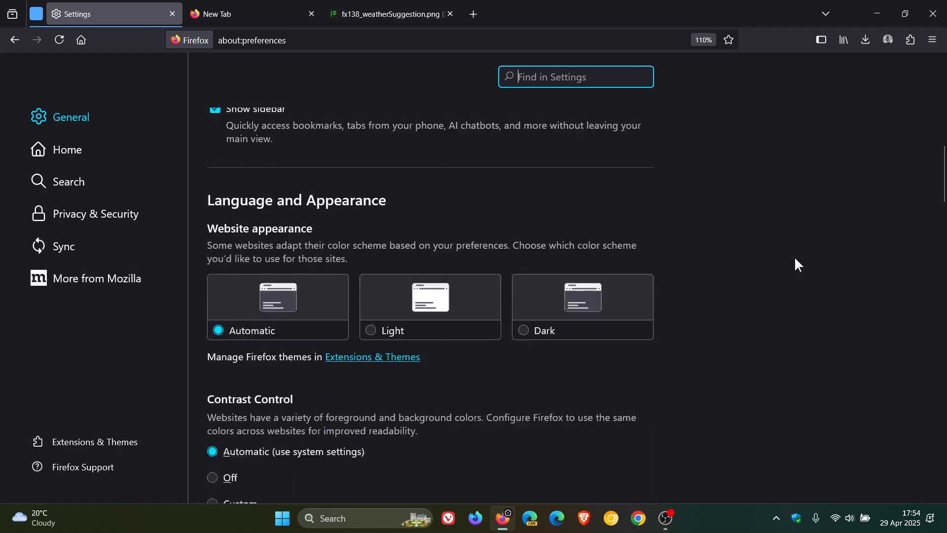
pyautogui.scroll(-3, 795, 259)
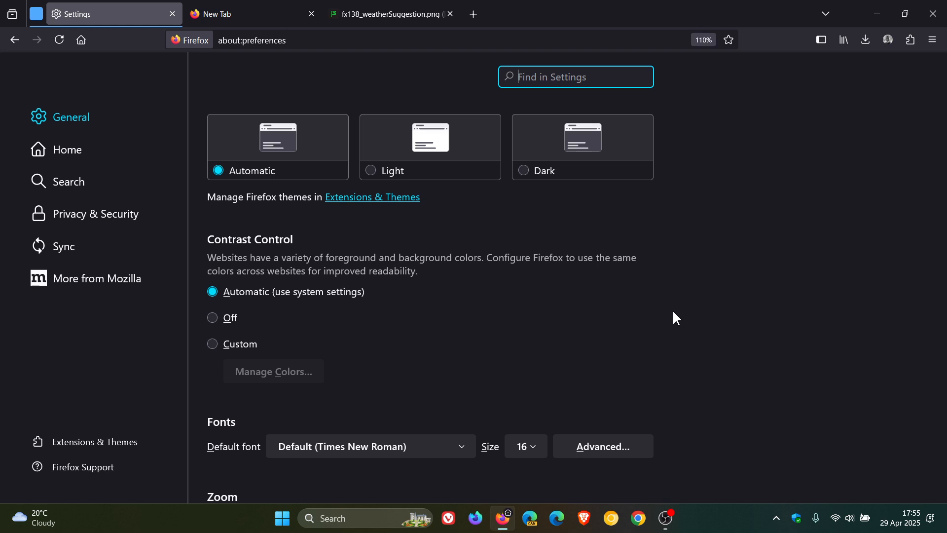
# Step: Take the Settings tab out of its tab group and close it, returning to the original New Tab page
pyautogui.rightClick(117, 12)
pyautogui.click(160, 63)
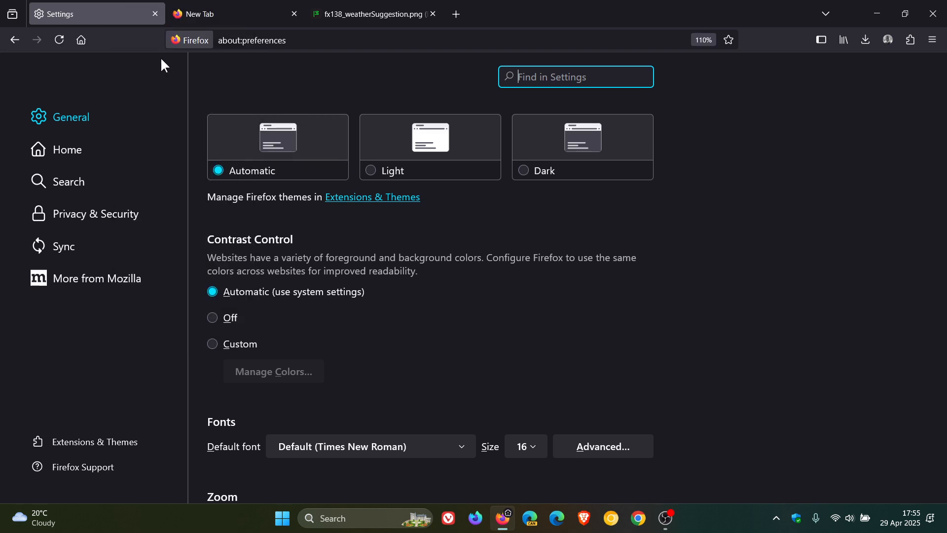
pyautogui.click(156, 13)
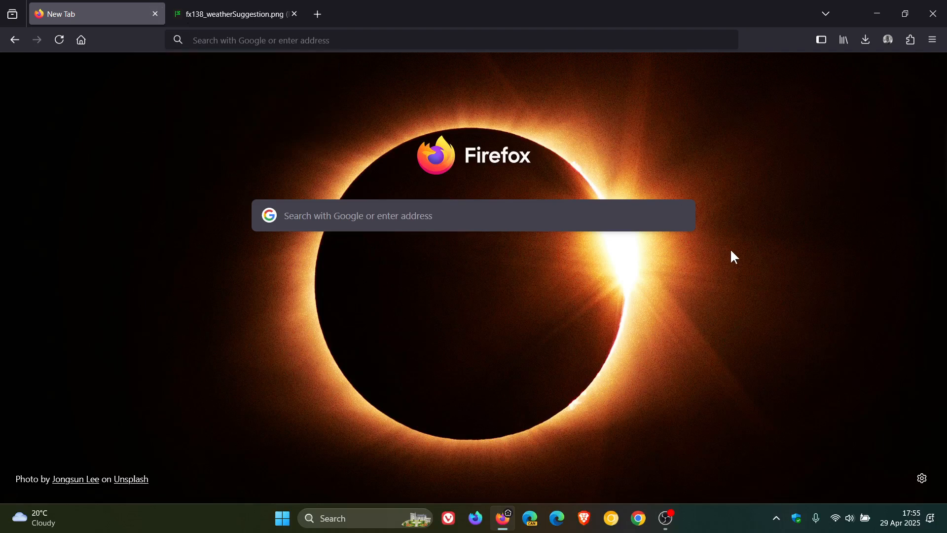